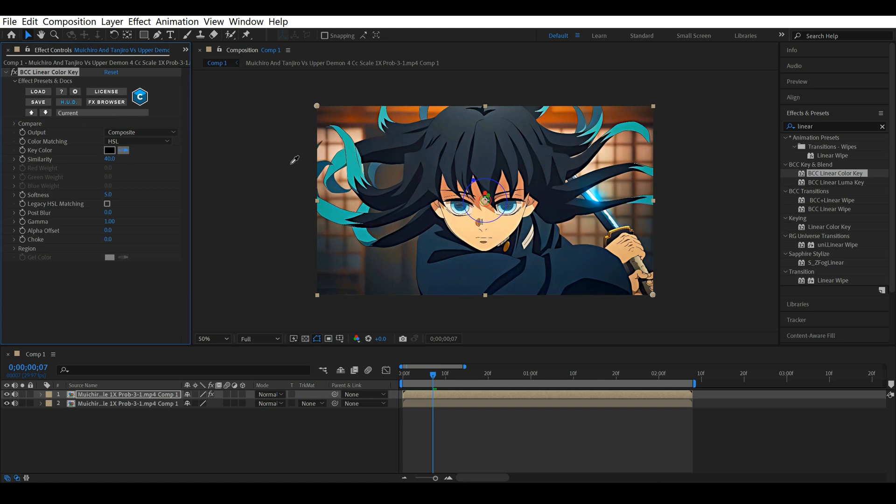
- Sample the teal hair tip as the BCC Linear Color Key colour and set the output to Composite - Inv Alpha
click(355, 153)
click(140, 132)
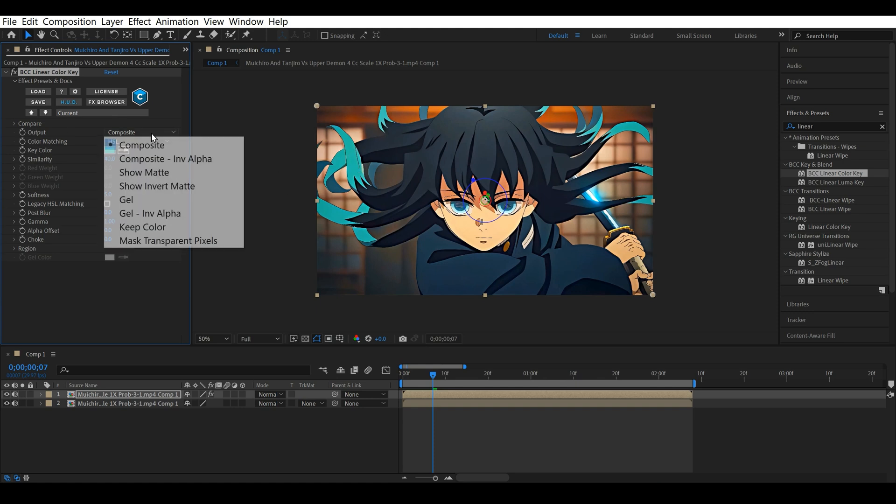
click(154, 158)
click(129, 294)
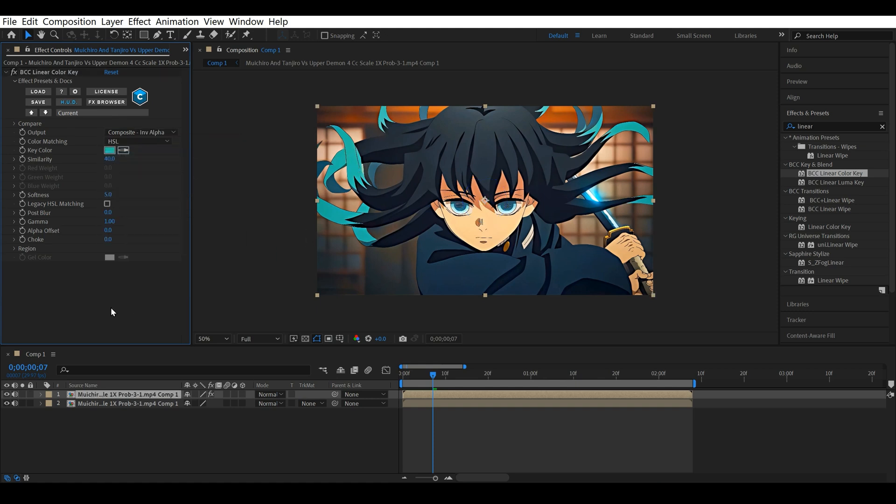
- Hide the lower clip layer and set the color key's Similarity to 44.0
click(7, 403)
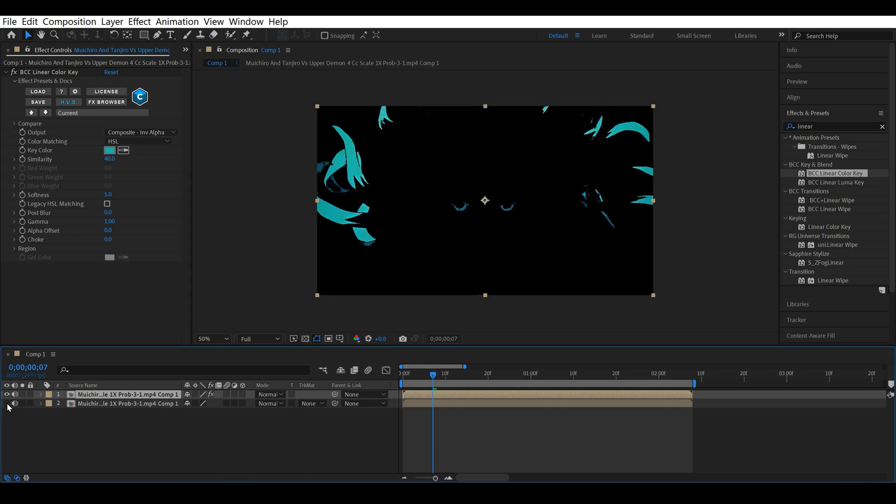
click(132, 455)
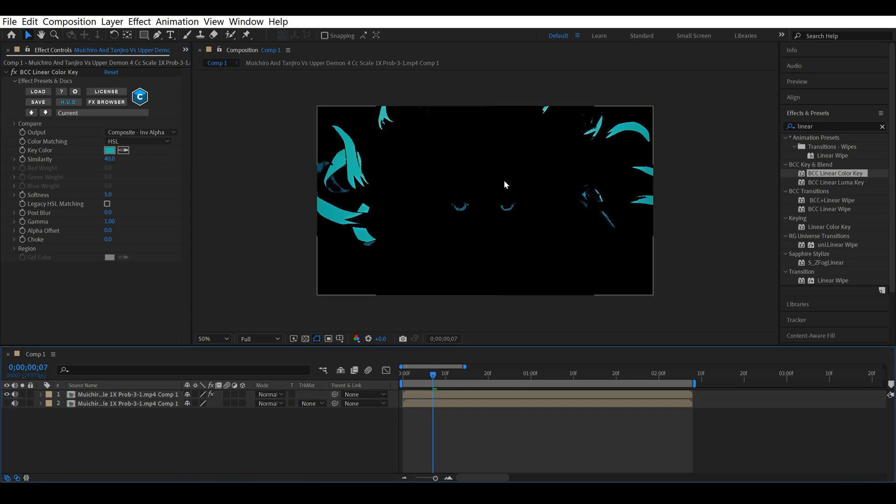
click(110, 159)
text(50)
key(Return)
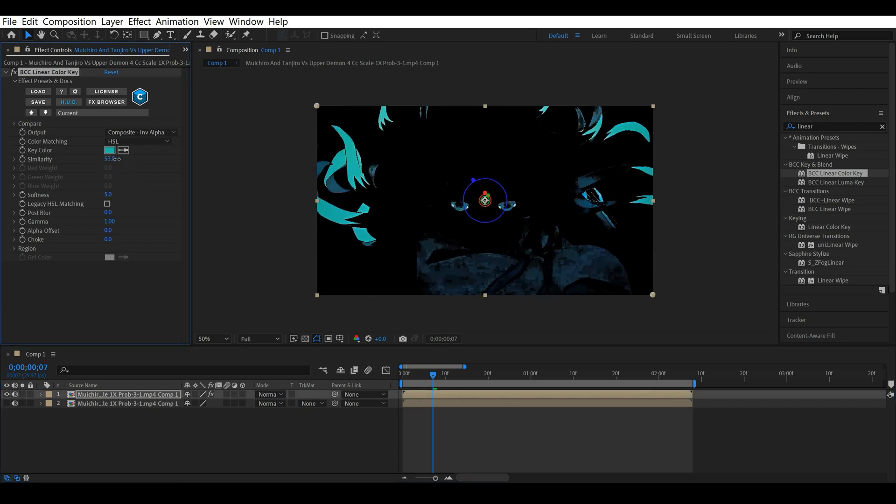
drag(114, 159, 111, 159)
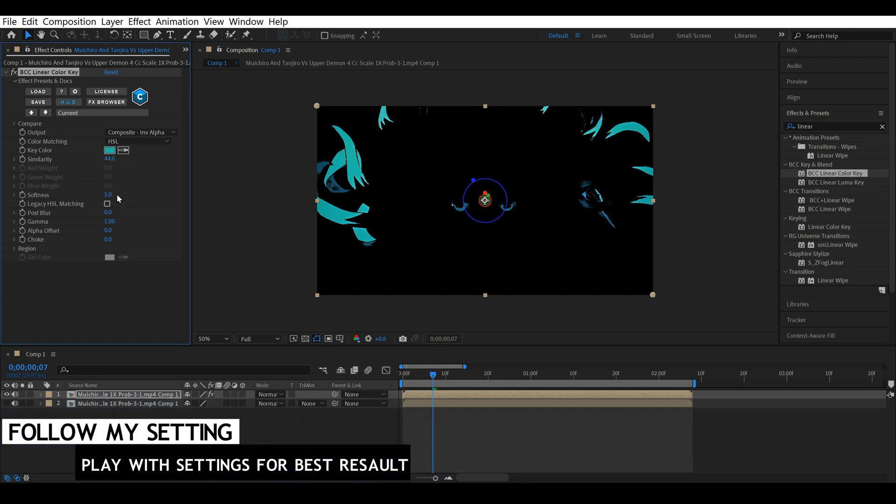
- Set the color key's Softness to 0.0, Post Blur to 8.0 and Gamma to 4.47
drag(110, 196, 90, 194)
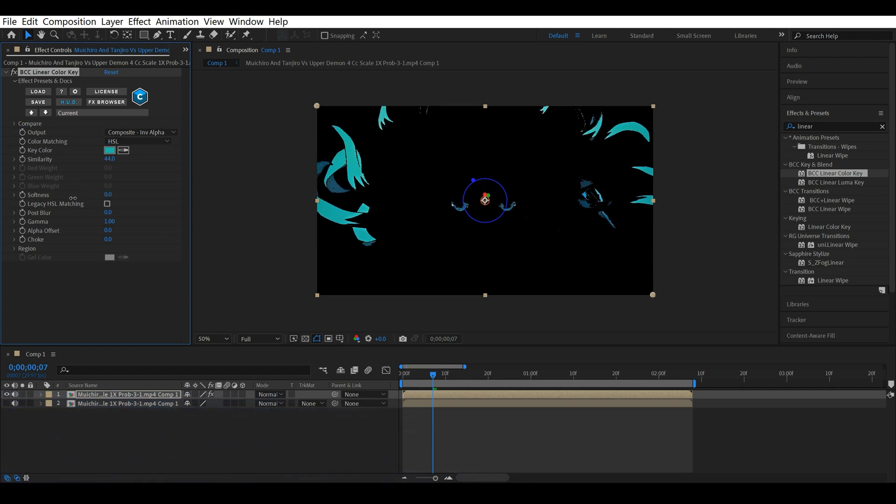
drag(73, 198, 75, 200)
drag(103, 194, 106, 213)
click(123, 280)
drag(111, 223, 321, 249)
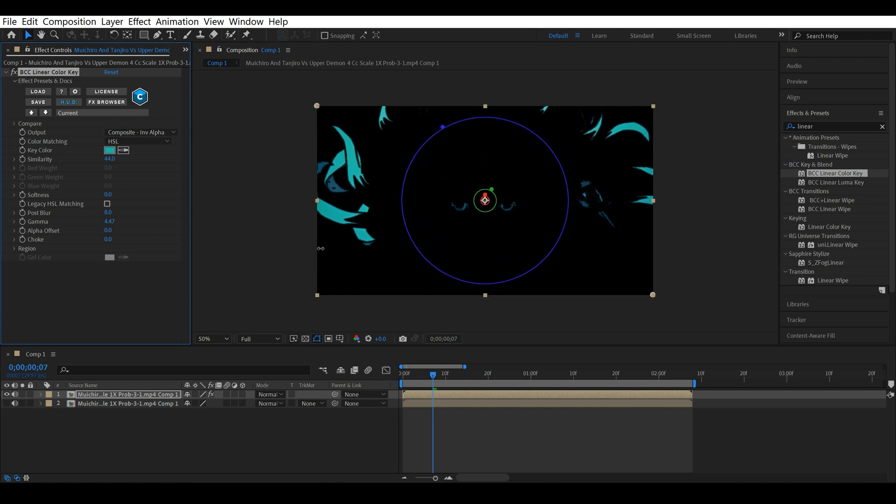
- Refine the color key with Alpha Offset 13.0, Gamma 3.09 and Choke 4.6
mouse_move(119, 229)
mouse_down()
mouse_move(94, 230)
mouse_move(122, 228)
mouse_move(108, 229)
mouse_up()
drag(119, 230, 139, 242)
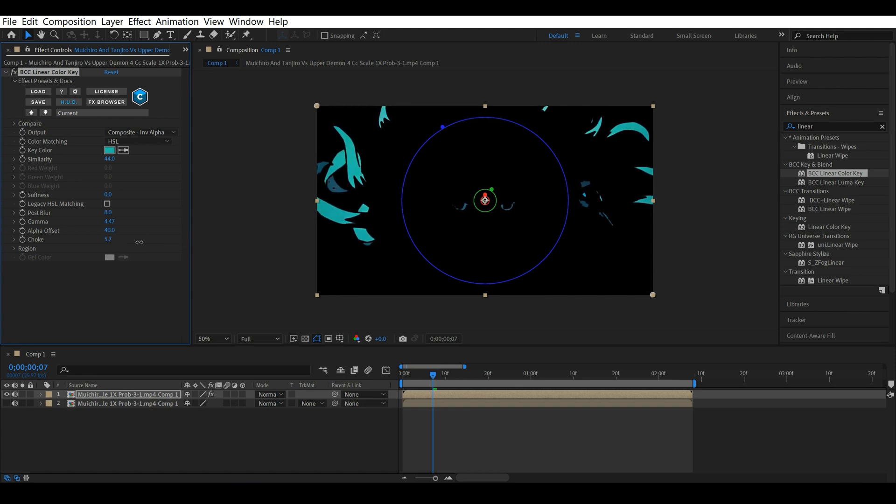
click(151, 298)
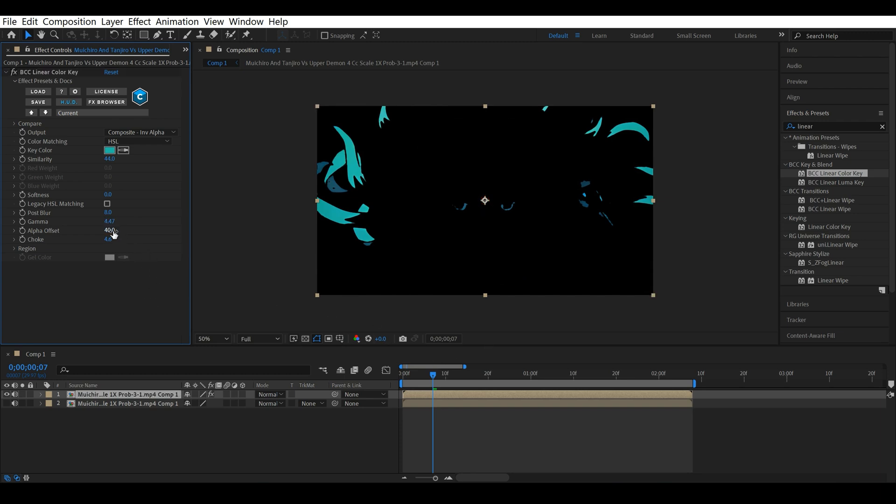
drag(110, 231, 47, 231)
click(274, 255)
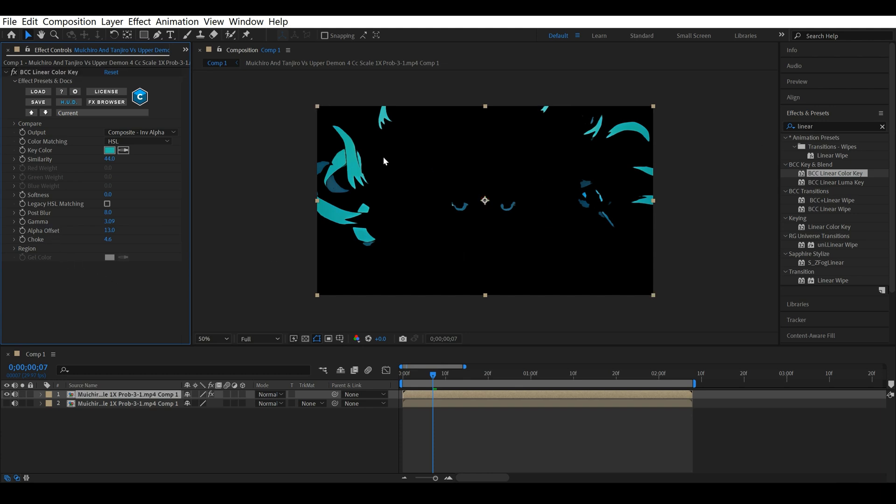
- Collapse the color key settings and apply the Deep Glow effect to the top layer
click(6, 73)
click(843, 136)
double_click(816, 127)
text(dee)
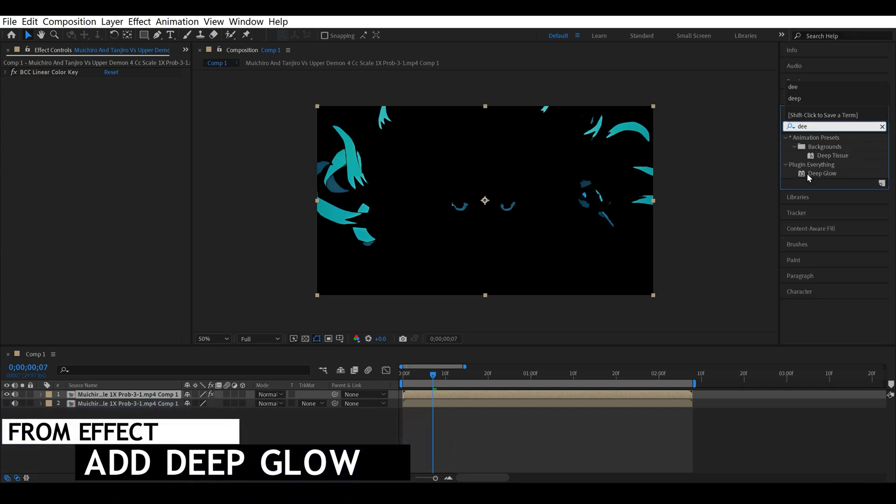
drag(808, 172, 466, 394)
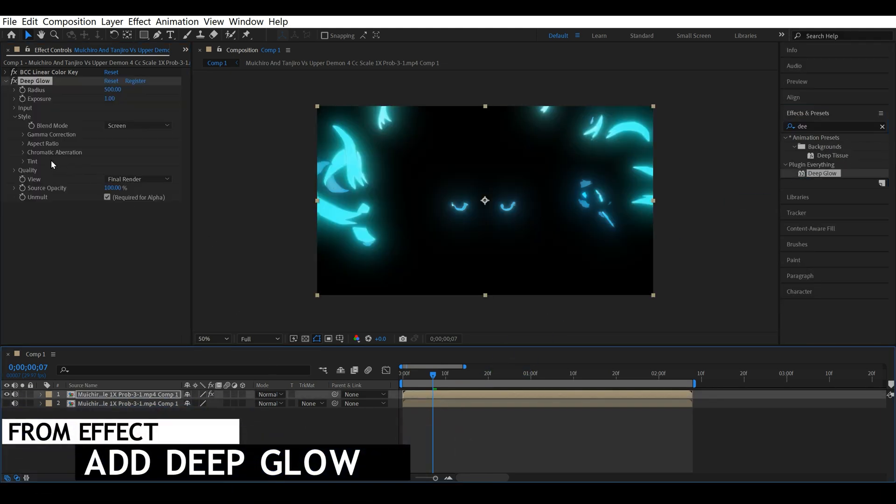
- Set the Deep Glow Exposure to 4.39 and collapse the effect's settings
drag(114, 98, 602, 119)
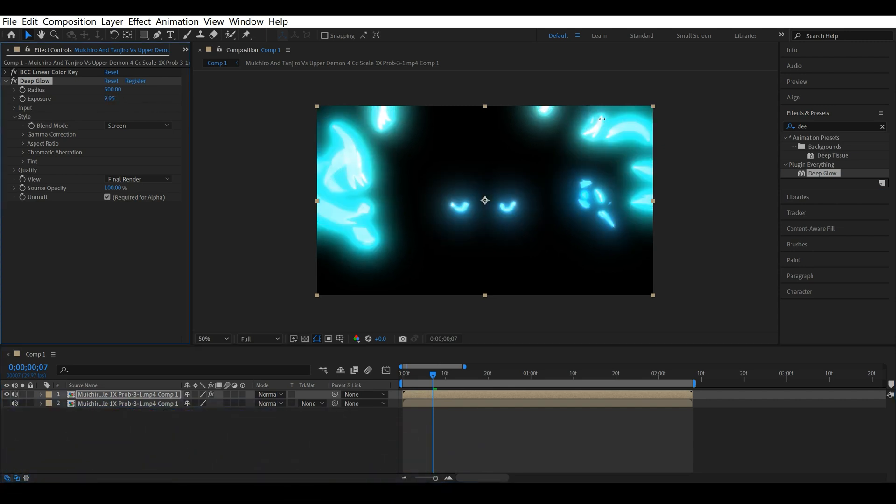
drag(462, 129, 332, 145)
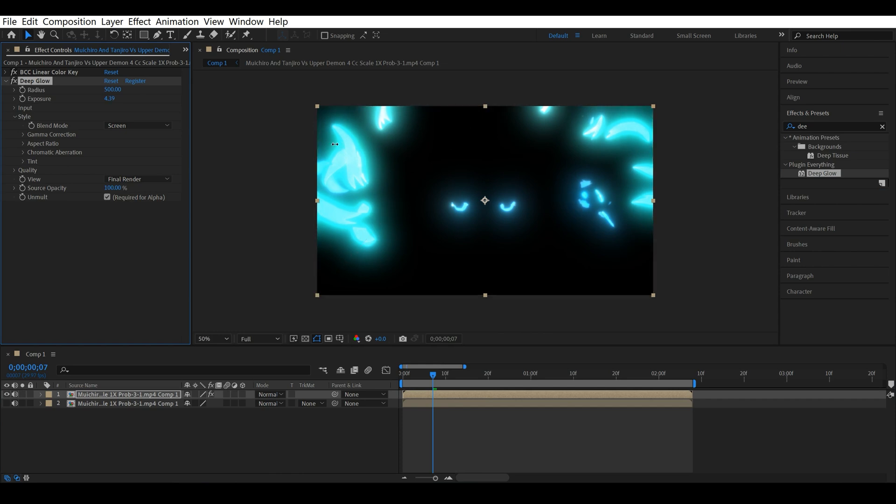
click(61, 287)
click(5, 81)
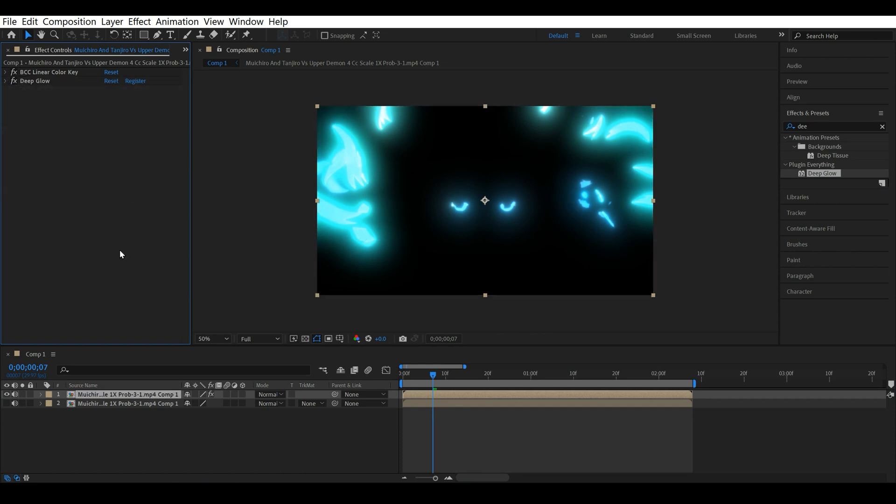
- Show the lower clip layer again and preview the glowing hair from the first frame
drag(432, 377, 332, 379)
click(7, 404)
click(73, 447)
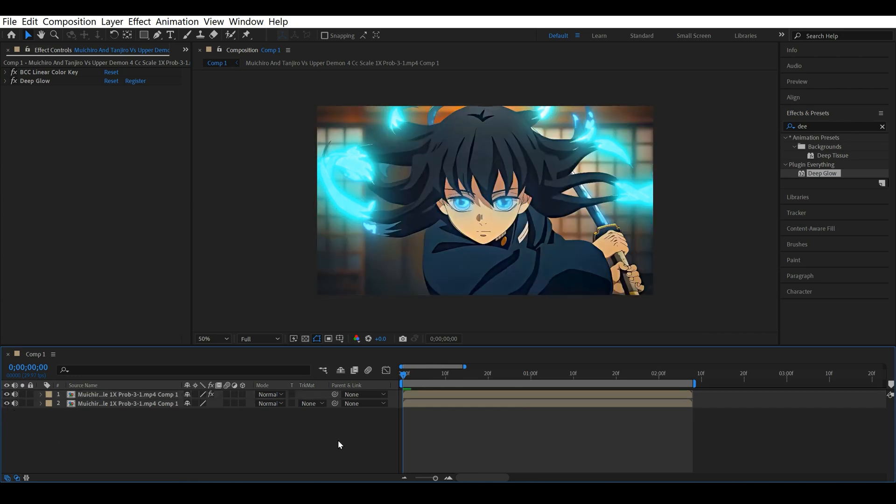
key(space)
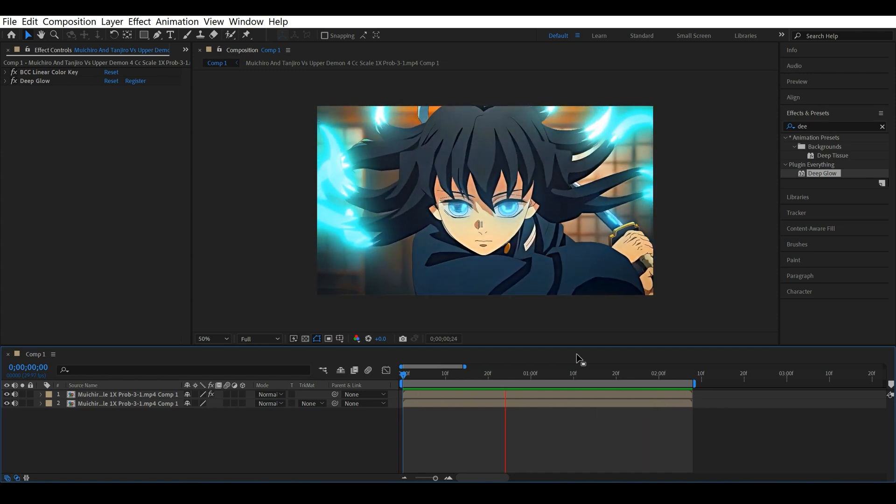
key(space)
drag(561, 376, 397, 378)
- Try enabling the red Multiply tint on the Deep Glow effect
click(820, 126)
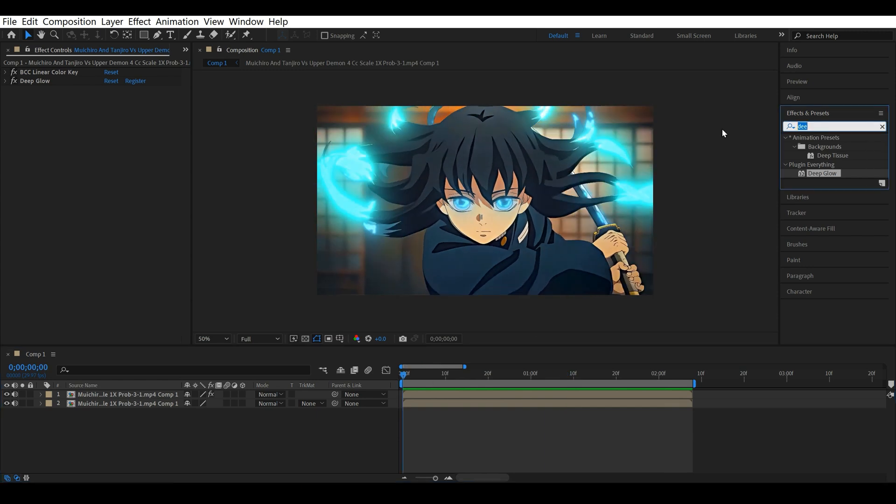
click(114, 181)
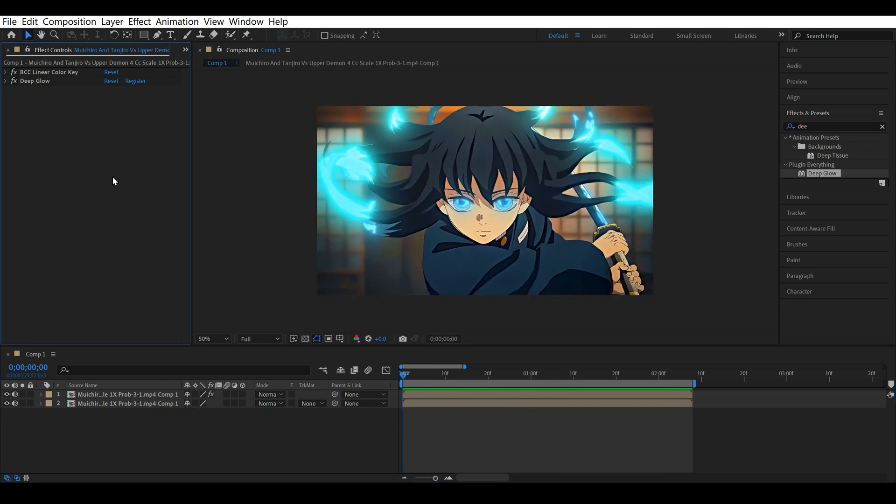
click(5, 81)
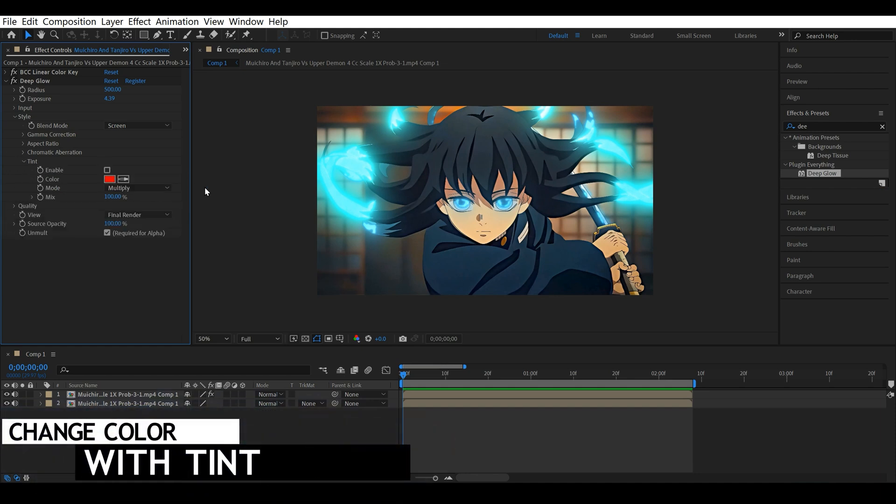
click(107, 171)
click(107, 170)
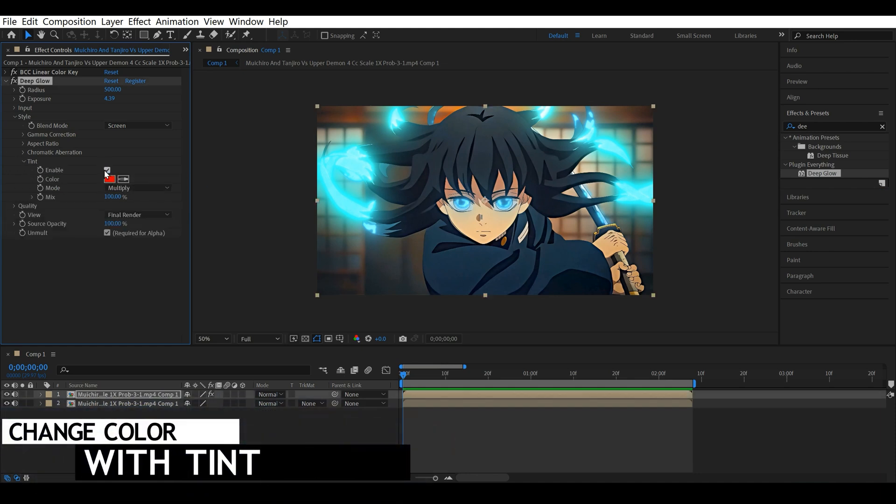
click(111, 306)
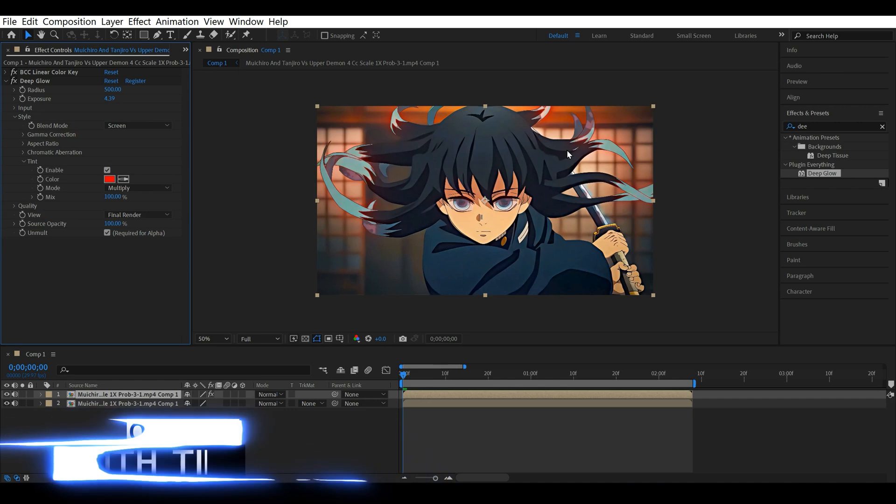
mouse_move(404, 378)
mouse_down()
mouse_move(477, 387)
mouse_move(401, 380)
mouse_up()
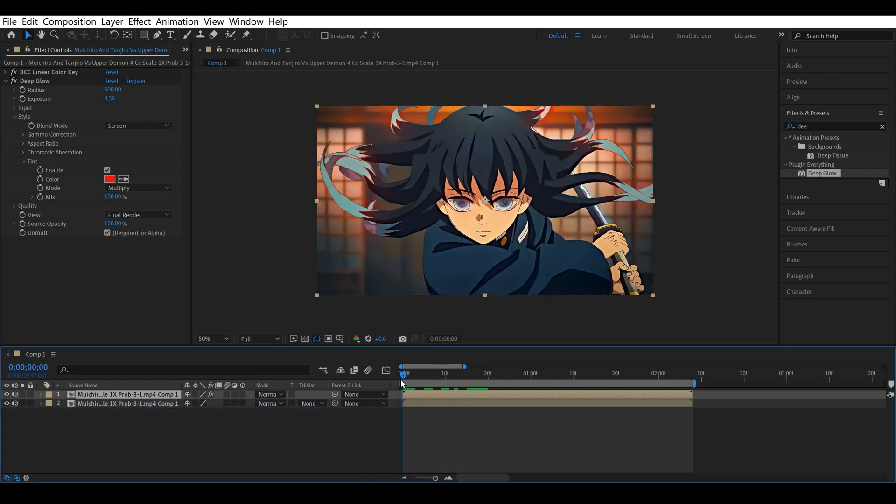
- Try the Overlay tint mode on Deep Glow and test other tint colours
click(113, 186)
click(143, 213)
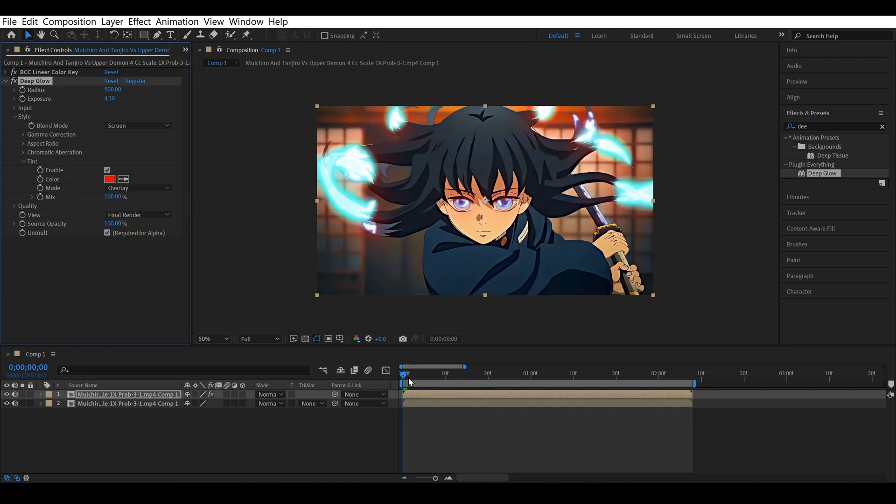
click(111, 179)
drag(193, 248, 187, 351)
click(295, 202)
- Return the Deep Glow tint mode to Multiply, disable the tint and collapse the effect
click(137, 188)
click(137, 201)
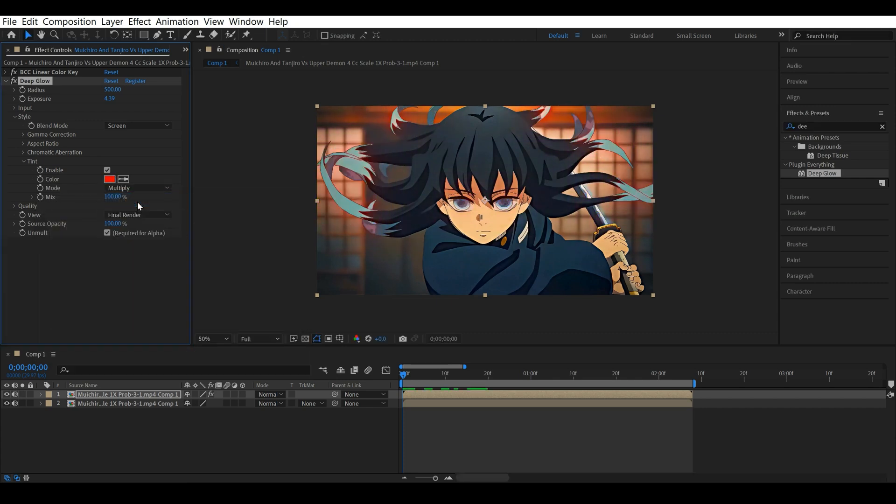
click(107, 171)
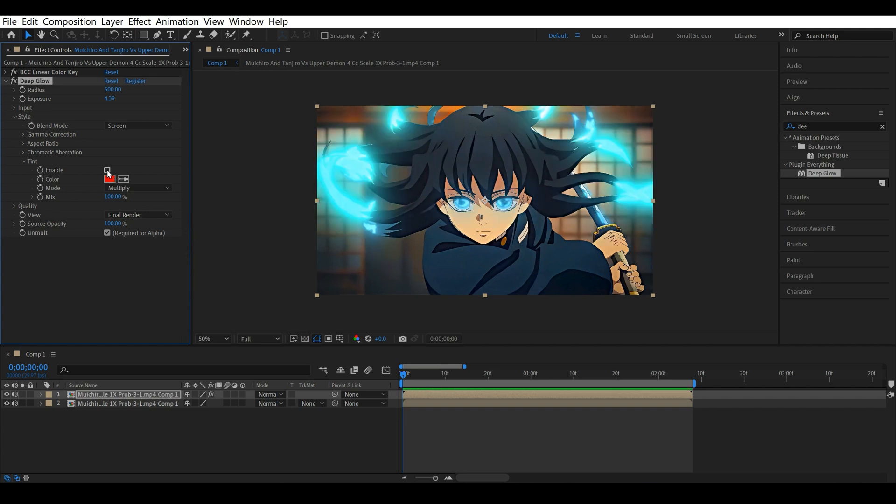
click(96, 266)
click(6, 82)
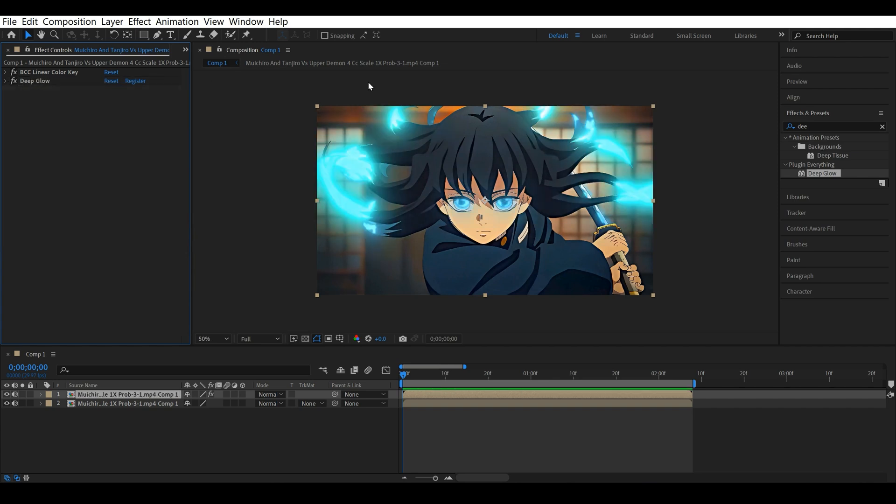
- Find the Hue/Saturation effect by searching for "hue" and apply it to the top layer
click(801, 113)
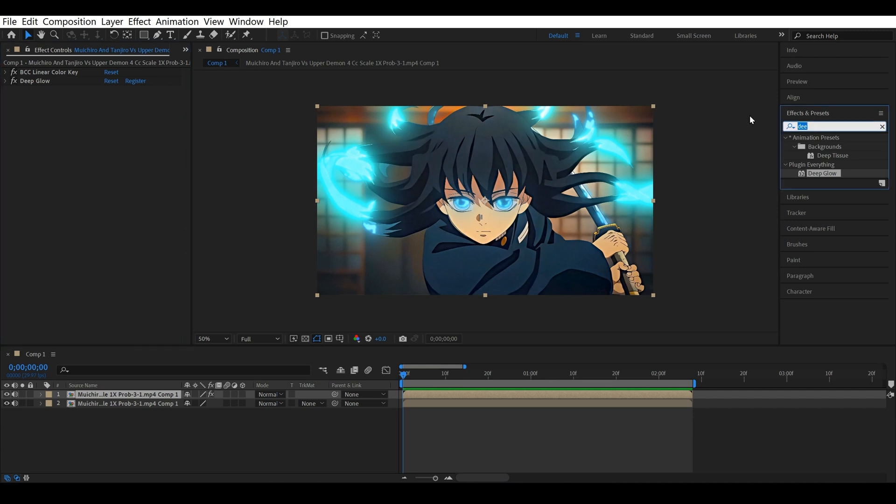
text(hue)
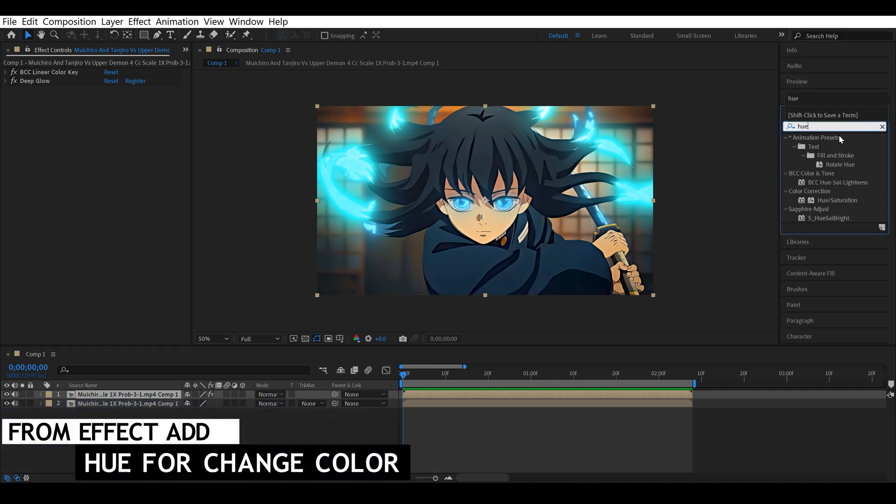
click(840, 200)
drag(839, 200, 473, 394)
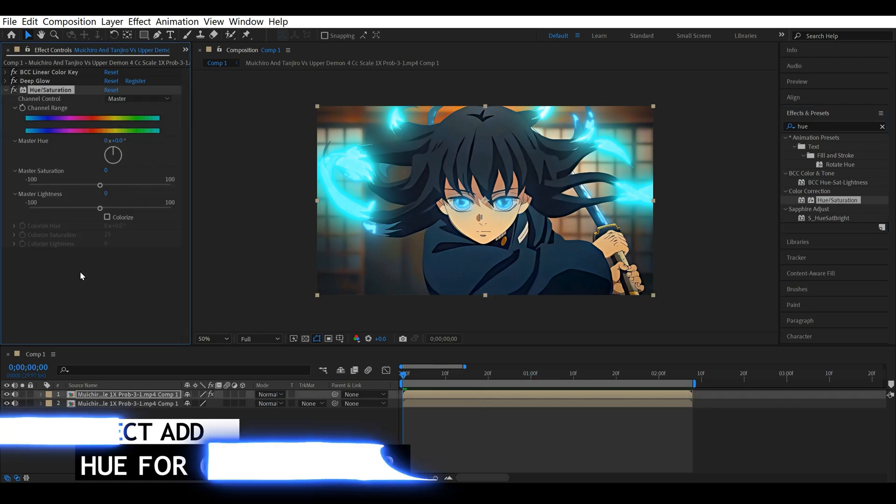
- Set the Master Hue to 92° for a purple glow and preview the clip
drag(111, 153, 145, 157)
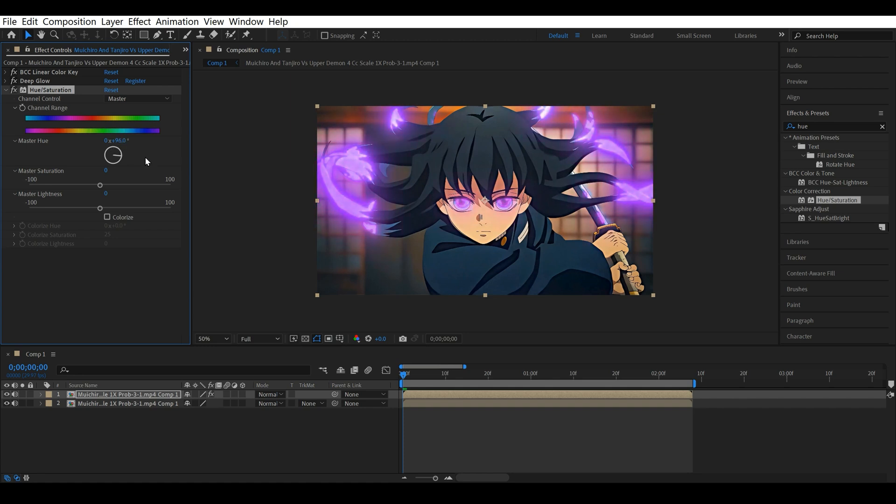
click(123, 281)
click(414, 373)
key(space)
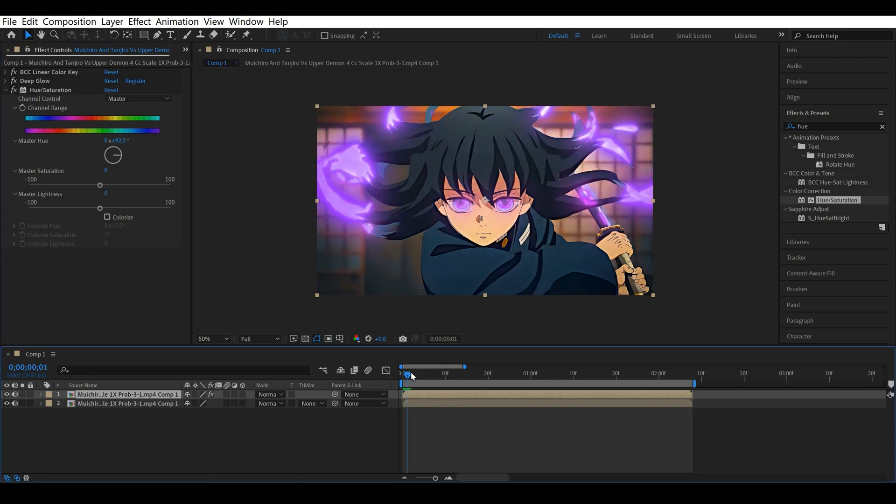
key(space)
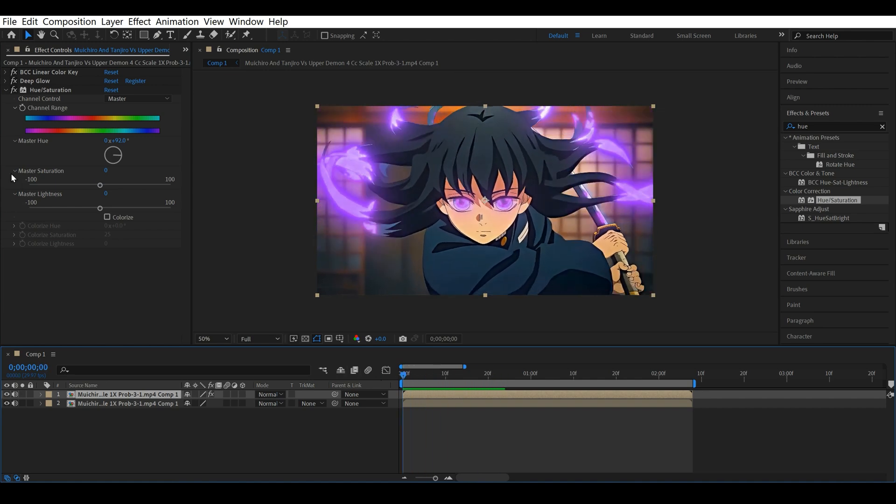
- Turn on Channel Range keyframing in Hue/Saturation, rotate the Master Hue to another colour and scrub through the clip
click(23, 108)
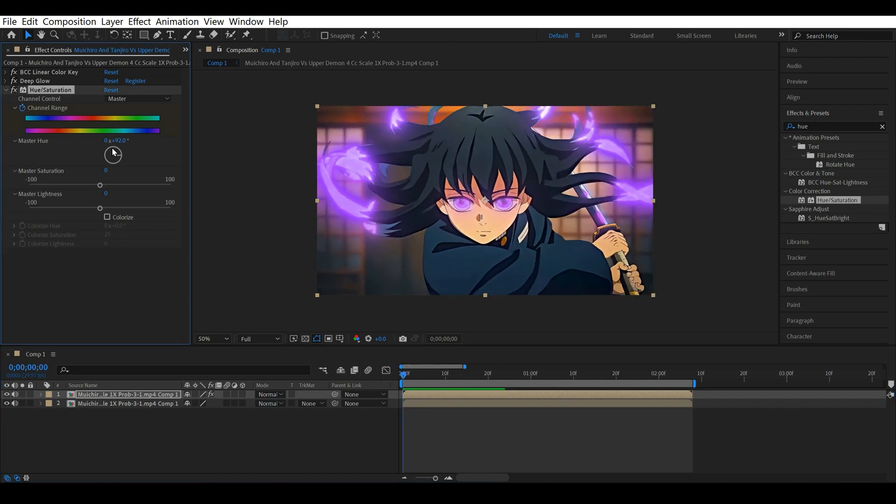
click(401, 379)
key(space)
drag(119, 158, 157, 122)
click(183, 448)
drag(676, 378, 553, 403)
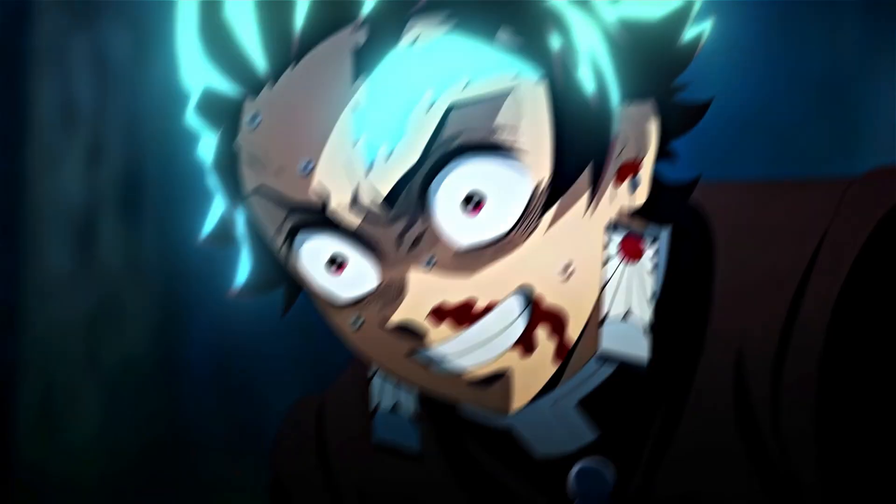